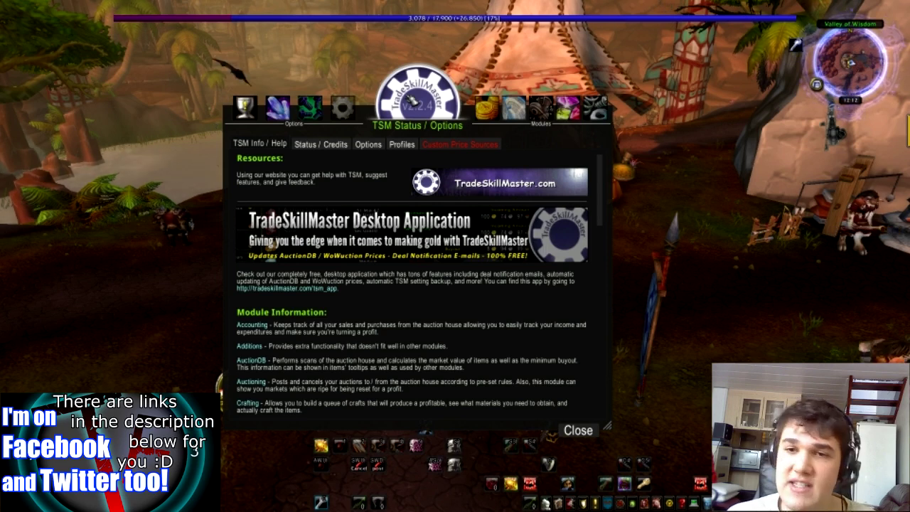
Open the TSM groups page and reposition the window away from the character
{"action": "left_click", "coordinate": [277, 108]}
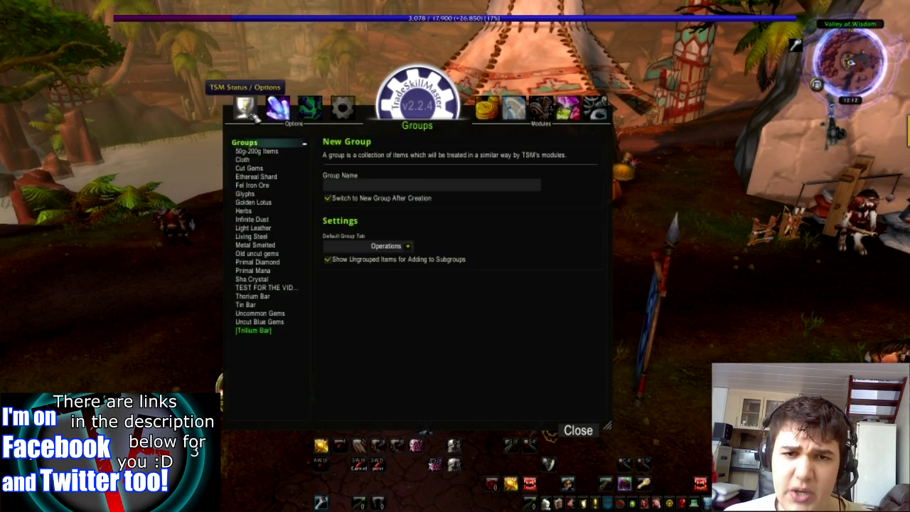
{"action": "left_click_drag", "start_coordinate": [277, 109], "coordinate": [181, 66]}
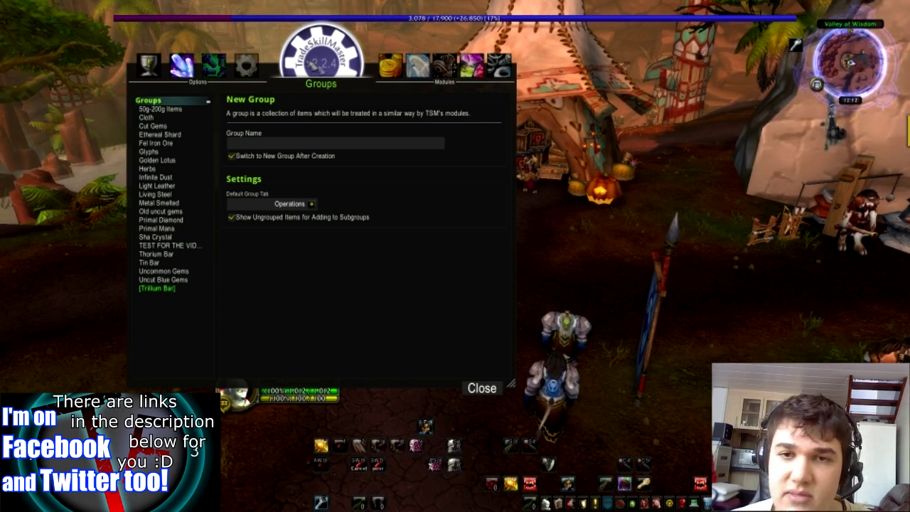
{"action": "left_click_drag", "start_coordinate": [321, 83], "coordinate": [449, 71]}
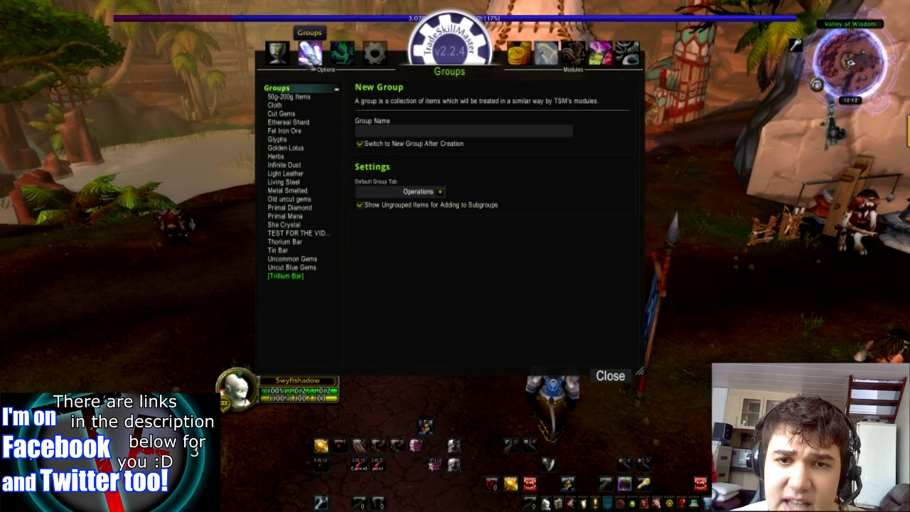
Browse the existing groups' operations, finishing on the Sha Crystal group
{"action": "left_click", "coordinate": [288, 97]}
{"action": "left_click", "coordinate": [285, 157]}
{"action": "left_click", "coordinate": [288, 199]}
{"action": "left_click", "coordinate": [288, 276]}
{"action": "left_click", "coordinate": [299, 267]}
{"action": "left_click", "coordinate": [288, 190]}
{"action": "left_click", "coordinate": [284, 139]}
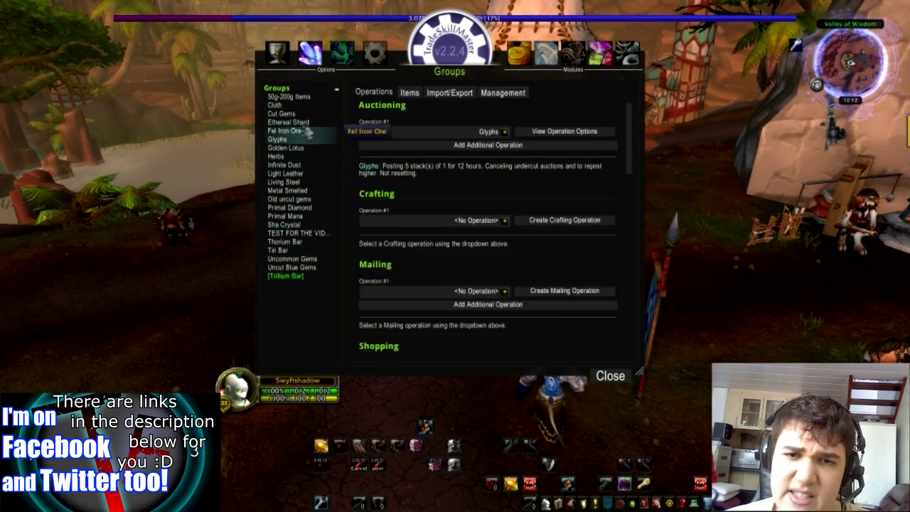
{"action": "left_click", "coordinate": [288, 122]}
{"action": "left_click", "coordinate": [299, 90]}
{"action": "left_click", "coordinate": [299, 96]}
{"action": "left_click", "coordinate": [299, 90]}
{"action": "left_click", "coordinate": [293, 165]}
{"action": "left_click", "coordinate": [285, 225]}
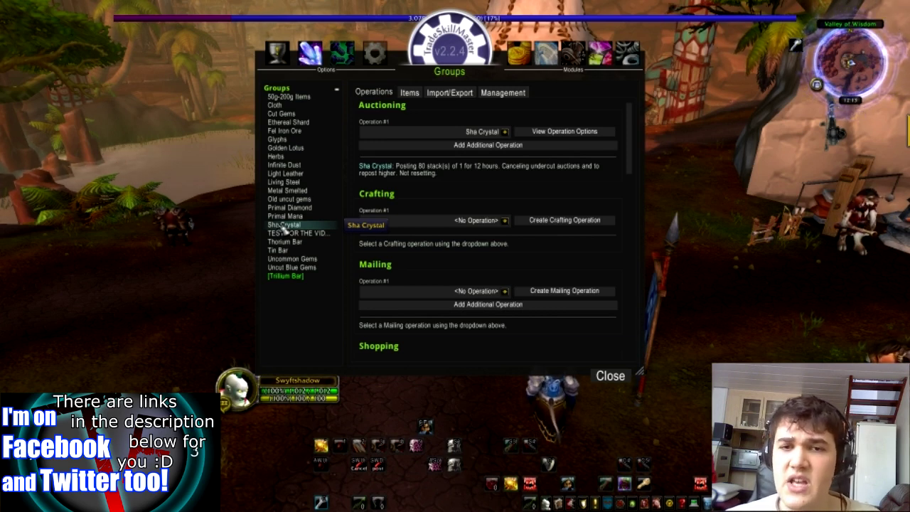
Create a new group named with the linked Stormbreaker Chestguard item from the bags
{"action": "left_click", "coordinate": [288, 88]}
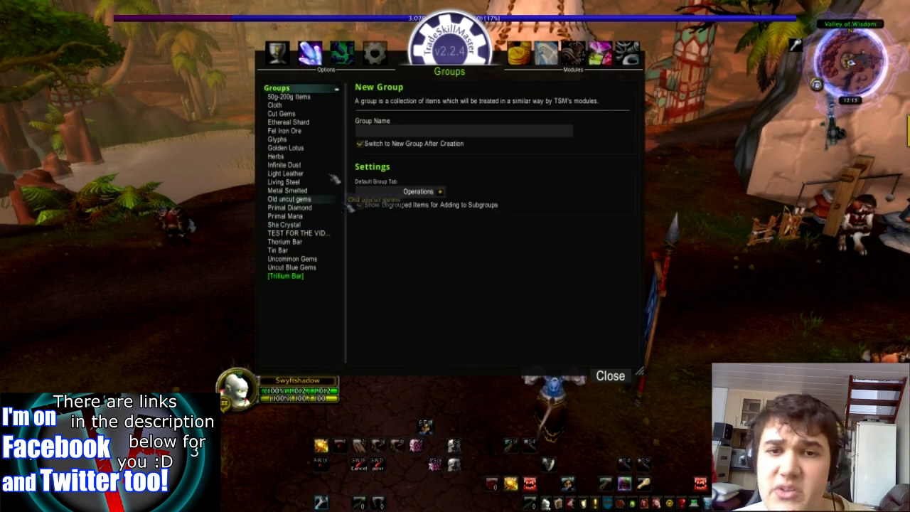
{"action": "left_click", "coordinate": [285, 88]}
{"action": "left_click", "coordinate": [288, 88]}
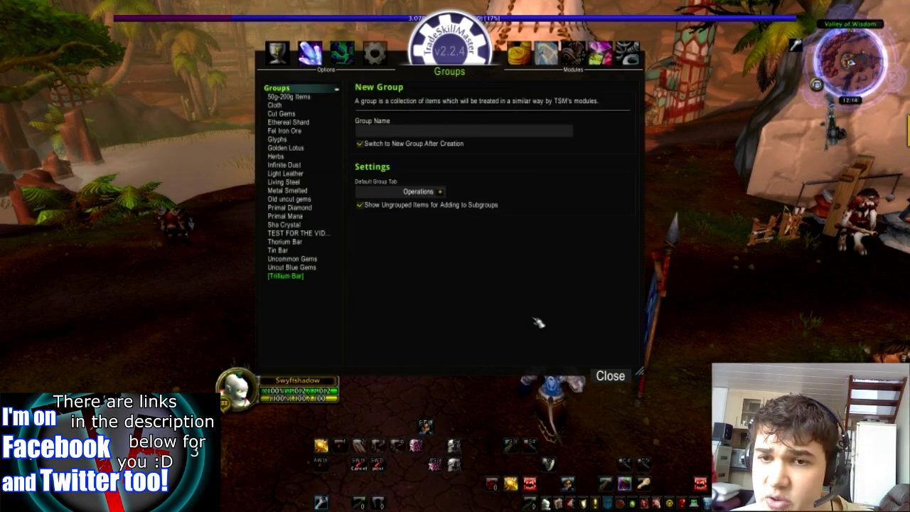
{"action": "left_click", "coordinate": [410, 132]}
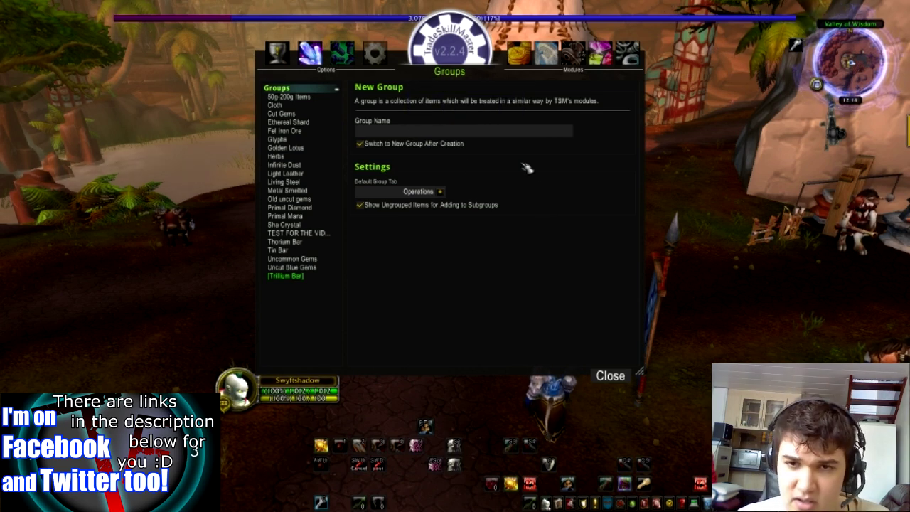
{"action": "left_click", "coordinate": [608, 503]}
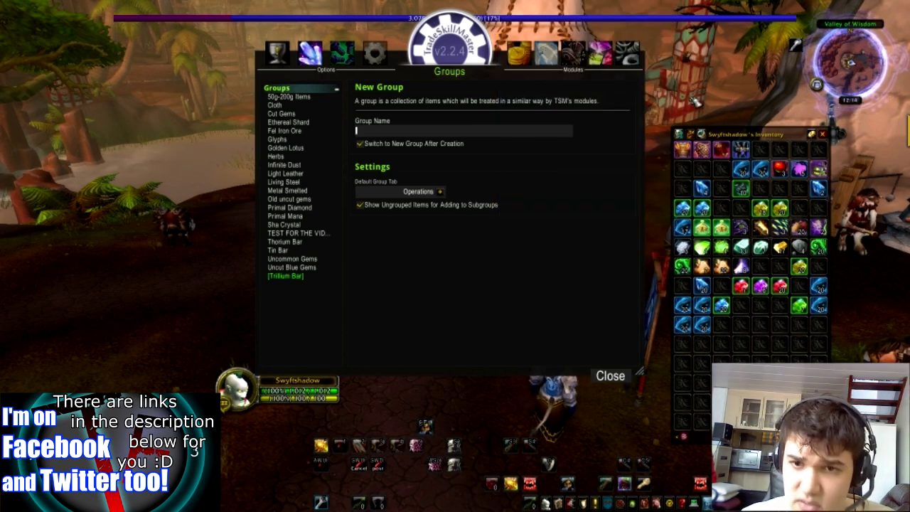
{"action": "key", "text": "BackSpace"}
{"action": "key", "text": "BackSpace"}
{"action": "key", "text": "BackSpace"}
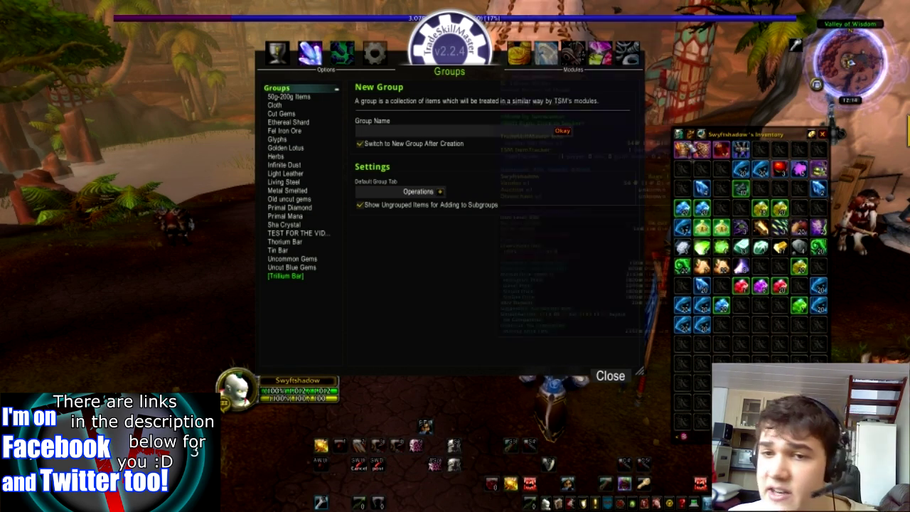
{"action": "left_click", "coordinate": [683, 150], "text": "shift"}
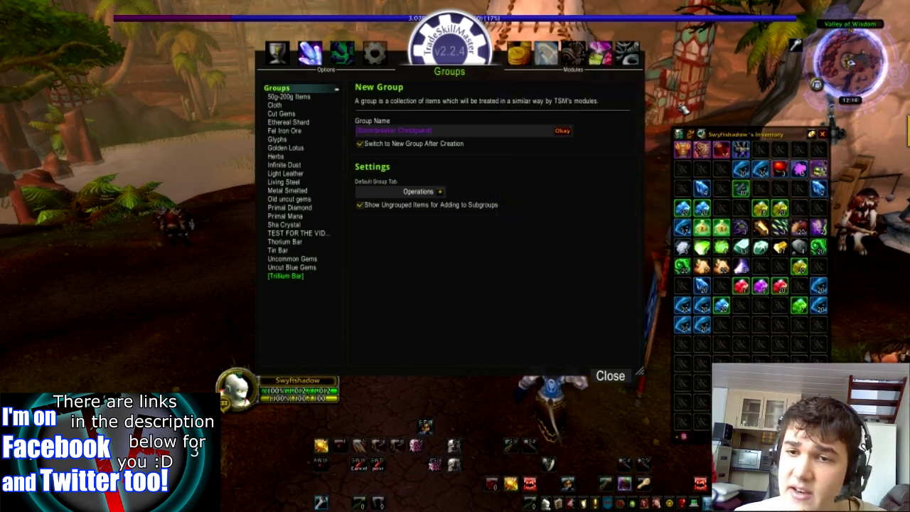
{"action": "left_click", "coordinate": [563, 131]}
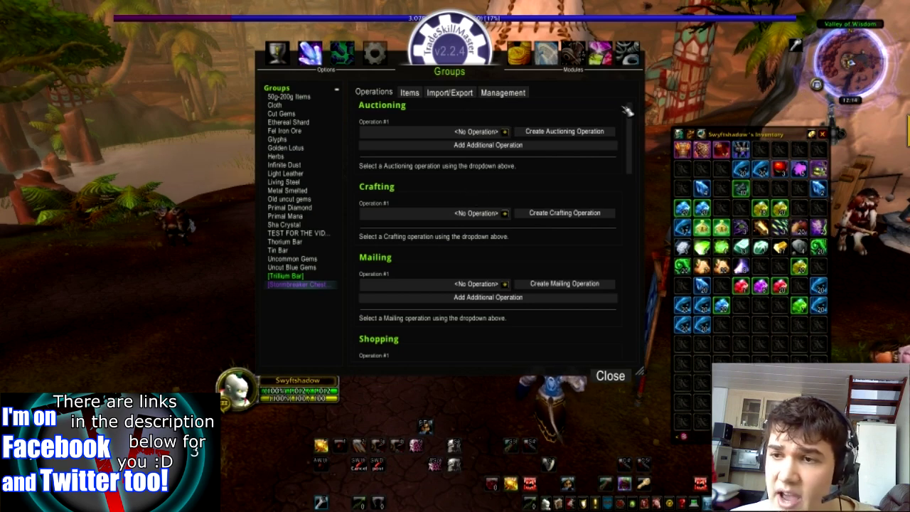
{"action": "mouse_move", "coordinate": [623, 112]}
{"action": "left_mouse_down"}
{"action": "mouse_move", "coordinate": [640, 213]}
{"action": "mouse_move", "coordinate": [635, 137]}
{"action": "mouse_move", "coordinate": [607, 266]}
{"action": "mouse_move", "coordinate": [607, 323]}
{"action": "mouse_move", "coordinate": [629, 100]}
{"action": "left_mouse_up"}
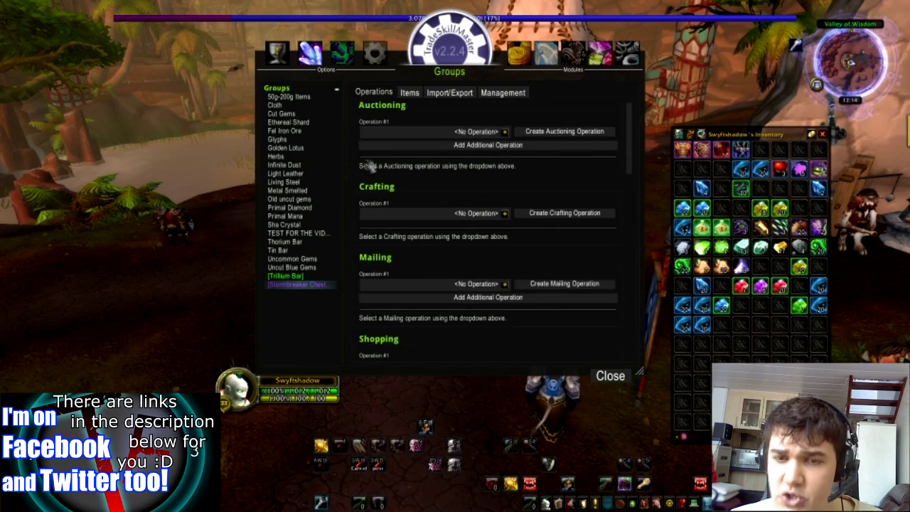
{"action": "scroll", "coordinate": [448, 178], "scroll_direction": "down", "scroll_amount": 3}
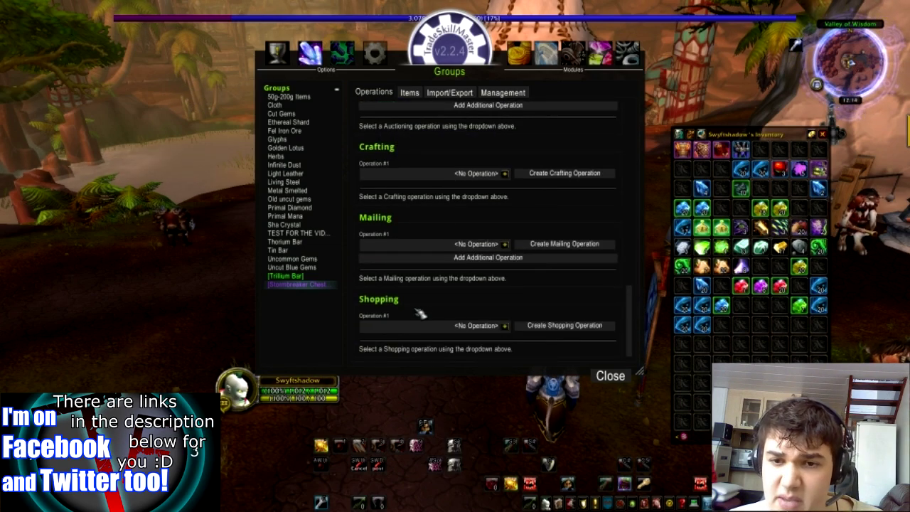
{"action": "scroll", "coordinate": [418, 313], "scroll_direction": "up", "scroll_amount": 2}
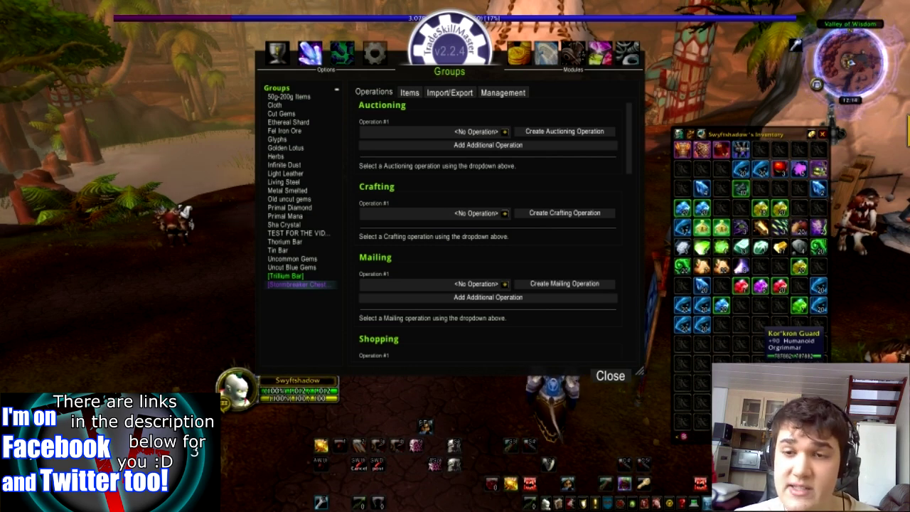
Create an Auctioning operation named with the Stormbreaker Chestguard item link
{"action": "left_click", "coordinate": [546, 139]}
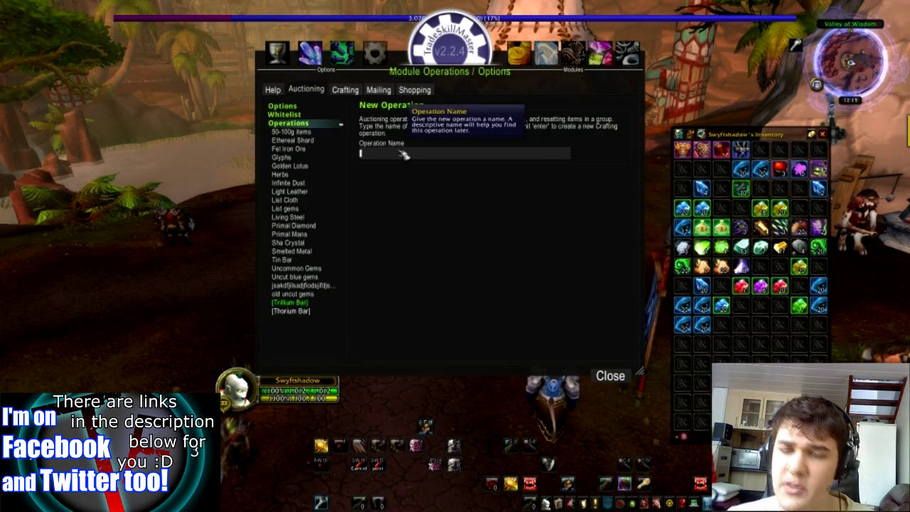
{"action": "left_click", "coordinate": [683, 148], "text": "shift"}
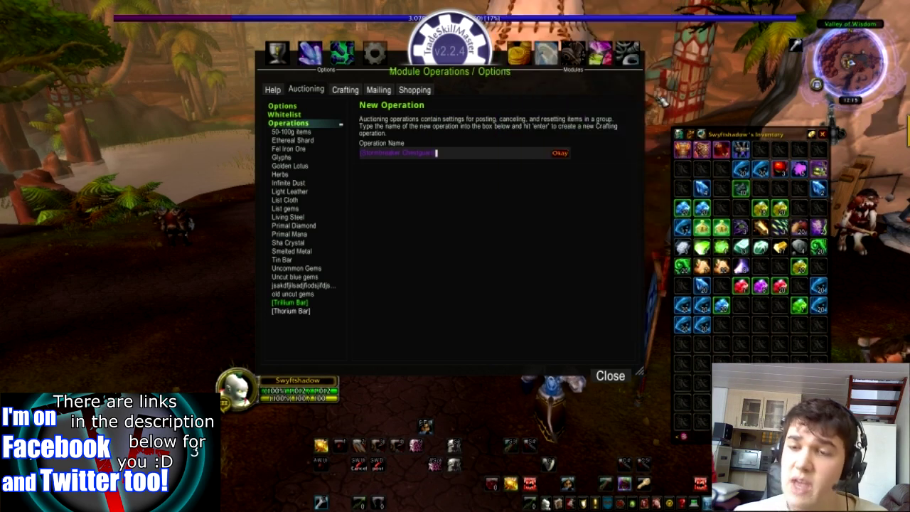
{"action": "left_click", "coordinate": [569, 158]}
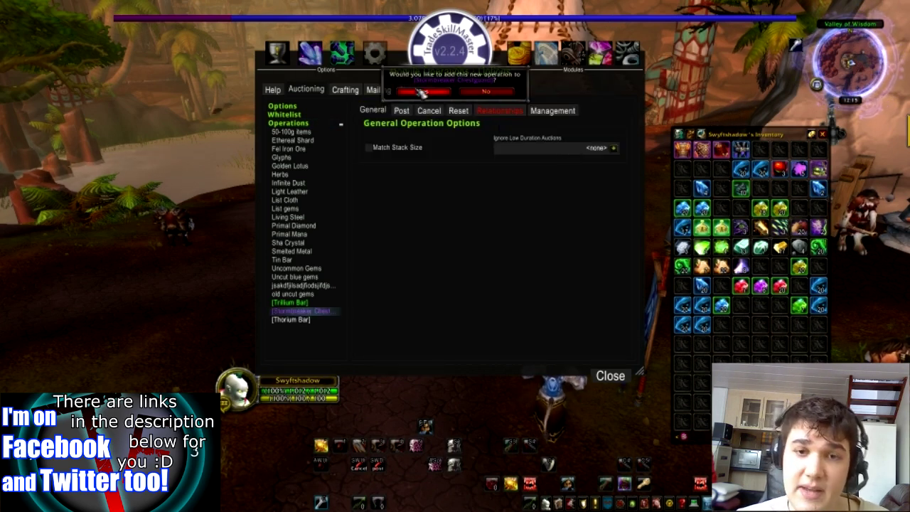
Add the chestguard operation to the group and look over its Post, Reset, Management and General tabs
{"action": "left_click", "coordinate": [423, 92]}
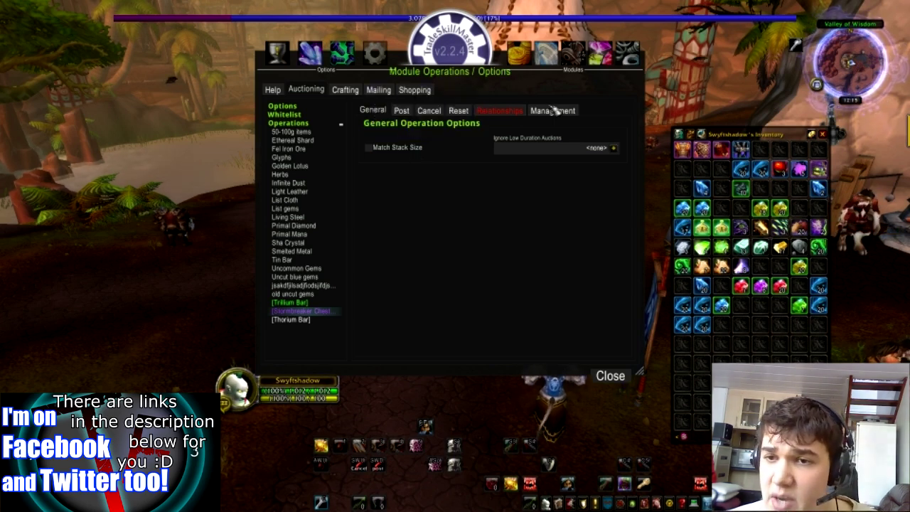
{"action": "left_click", "coordinate": [401, 110]}
{"action": "left_click", "coordinate": [459, 111]}
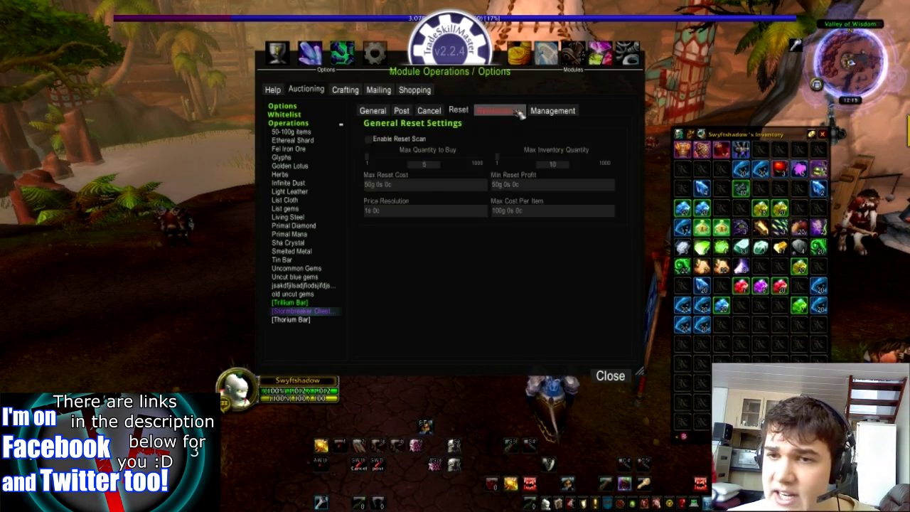
{"action": "left_click", "coordinate": [553, 110]}
{"action": "left_click", "coordinate": [372, 110]}
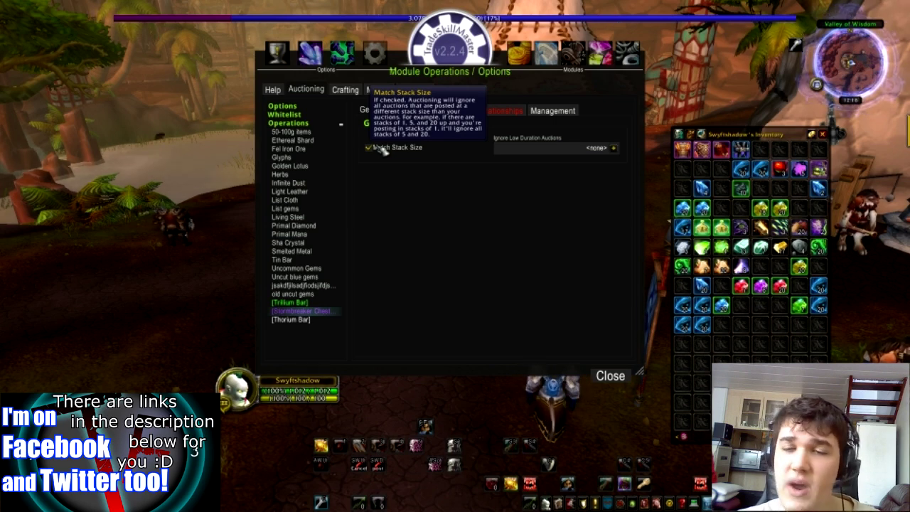
Show the chestguard operation's Post tab with its duration, stack and price settings
{"action": "left_click", "coordinate": [403, 111]}
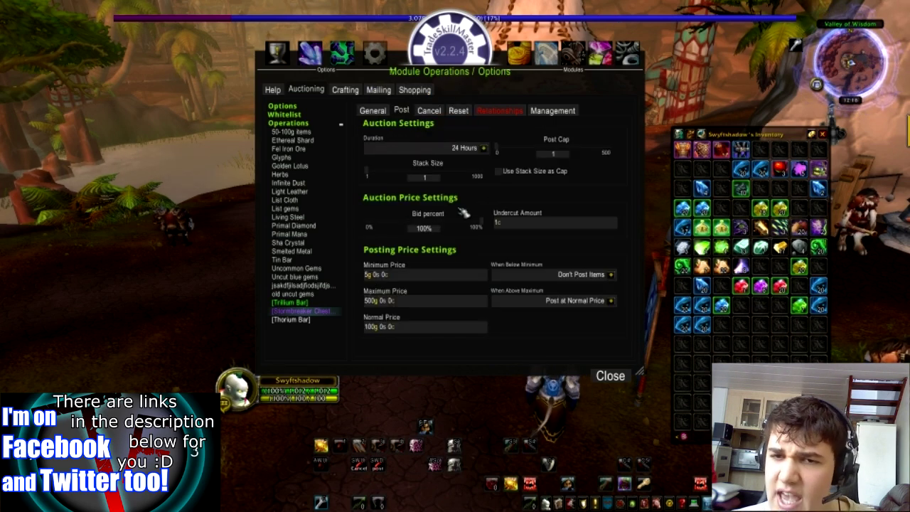
Choose 12 Hours in the operation's auction Duration dropdown
{"action": "left_click", "coordinate": [484, 148]}
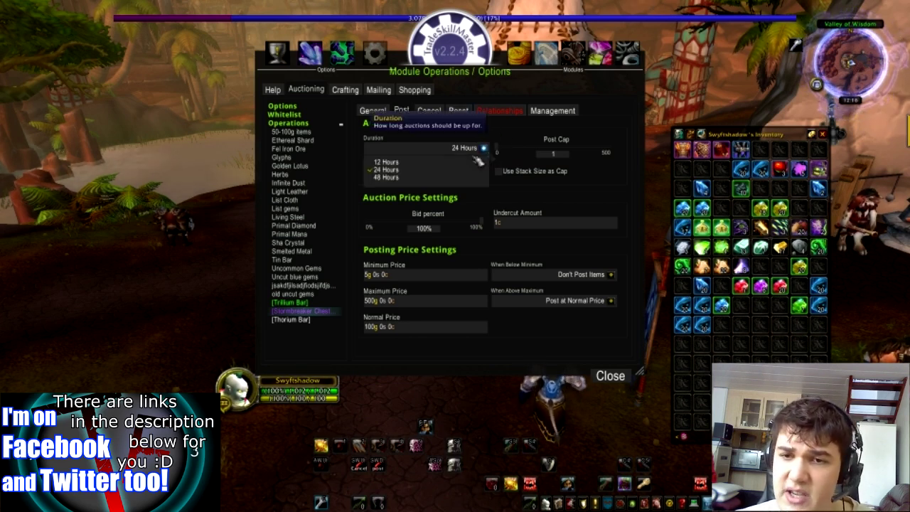
{"action": "left_click", "coordinate": [407, 163]}
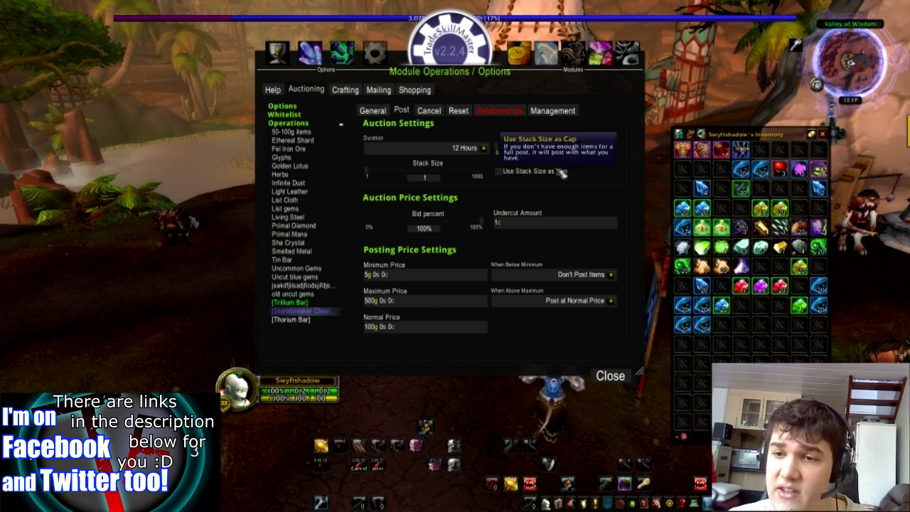
{"action": "left_click", "coordinate": [503, 176]}
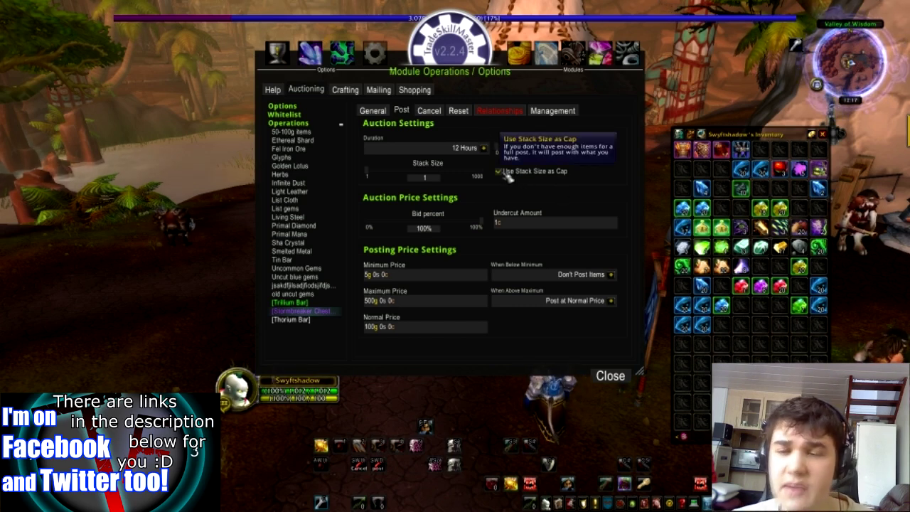
{"action": "left_click", "coordinate": [504, 176]}
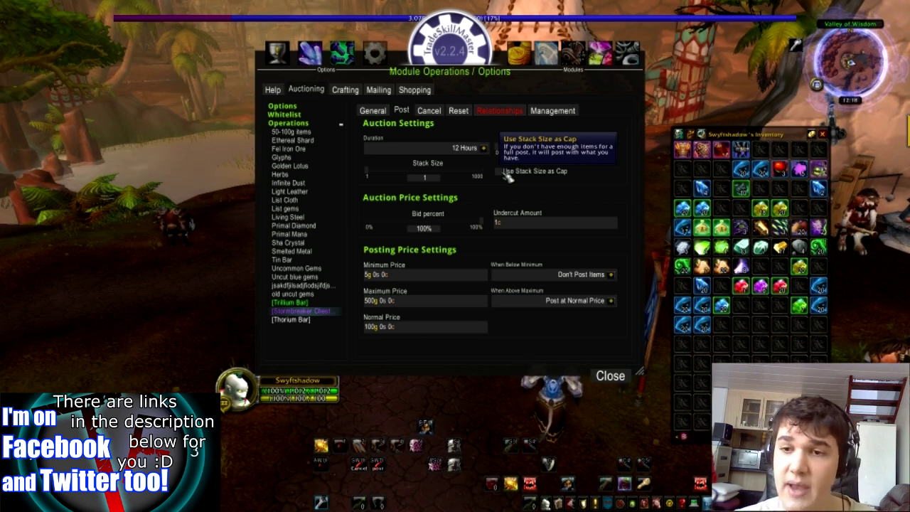
{"action": "left_click", "coordinate": [505, 175]}
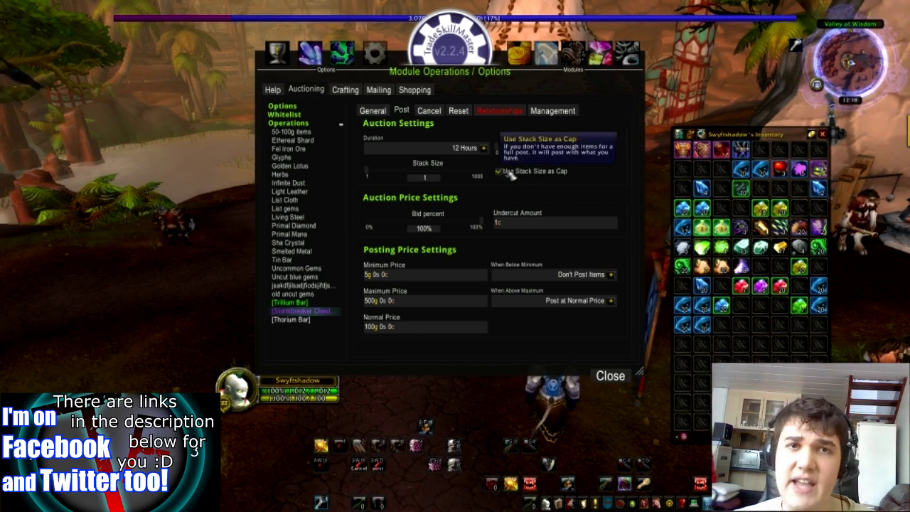
{"action": "left_click", "coordinate": [566, 177]}
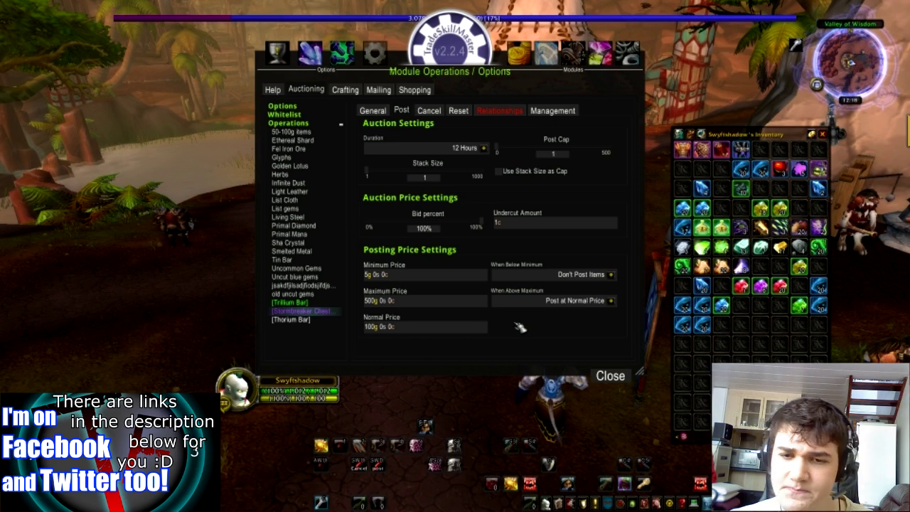
Put the Minimum Price box into edit mode so the price-entry help appears
{"action": "left_click", "coordinate": [375, 279]}
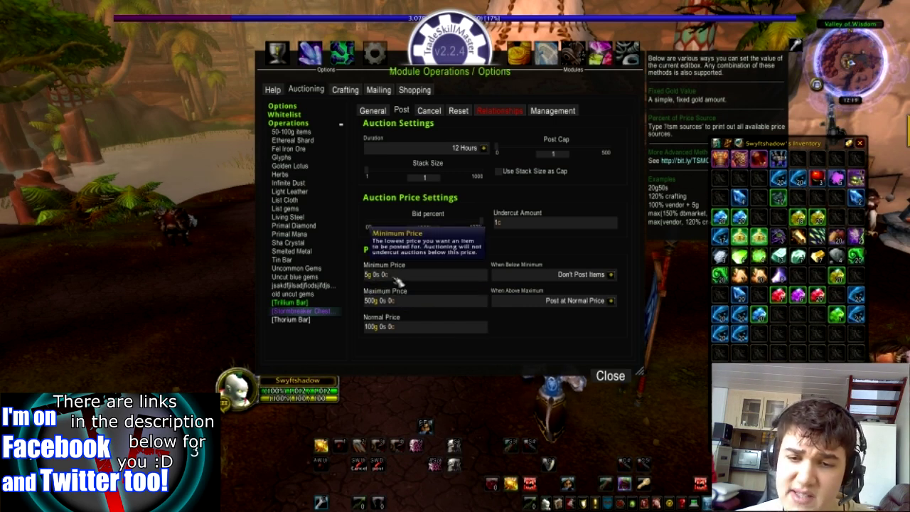
Change the Minimum Price to 500g 0s 0c and confirm it
{"action": "left_click", "coordinate": [421, 274]}
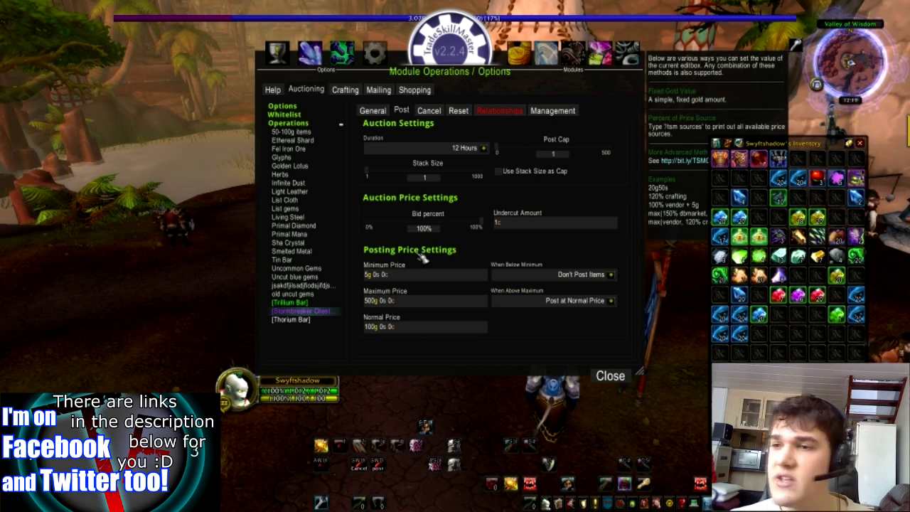
{"action": "mouse_move", "coordinate": [727, 169]}
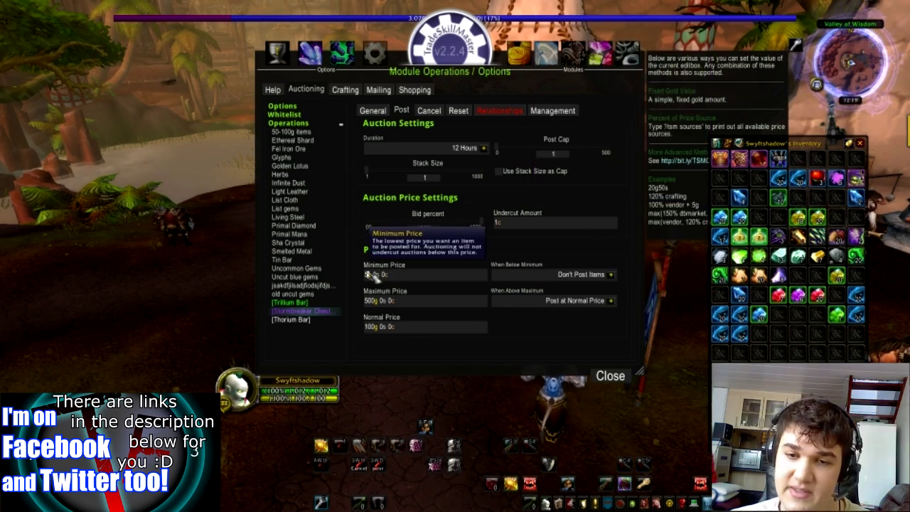
{"action": "type", "text": "00"}
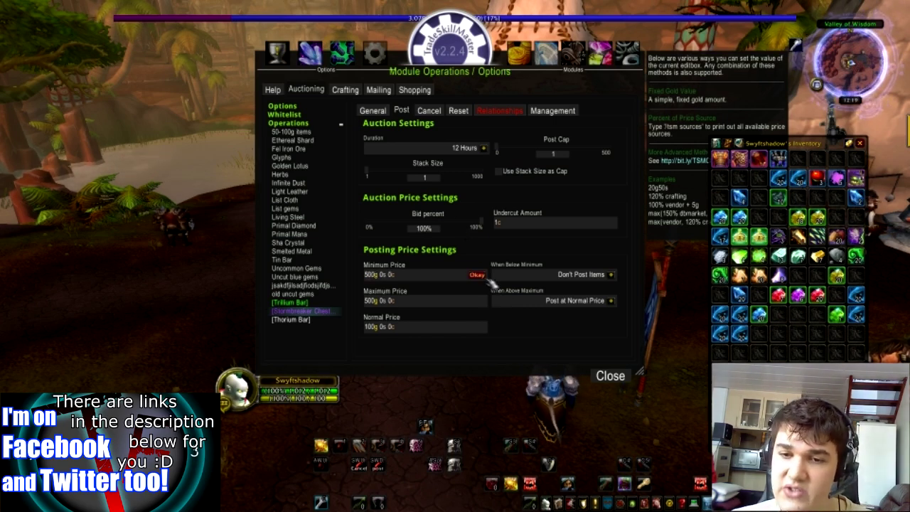
{"action": "key", "text": "Return"}
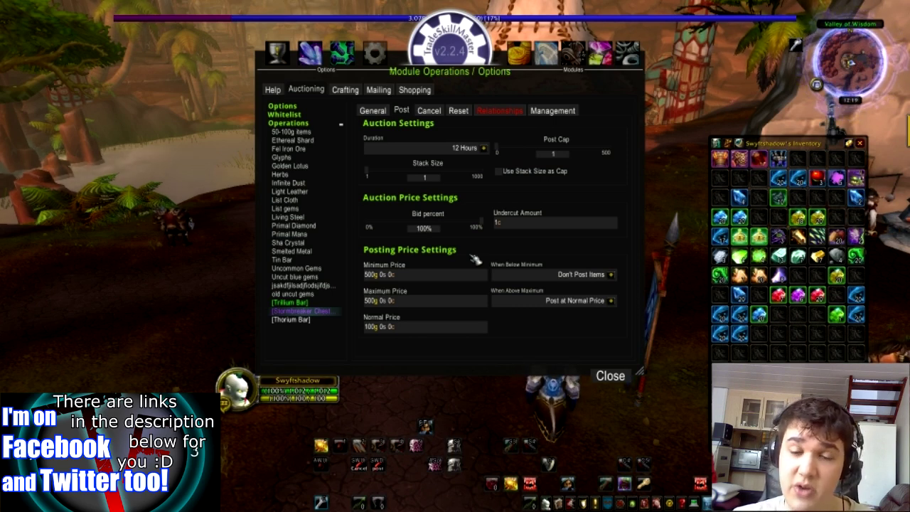
Replace the Maximum Price with 3000g 0s 0c and confirm it
{"action": "left_click", "coordinate": [382, 302]}
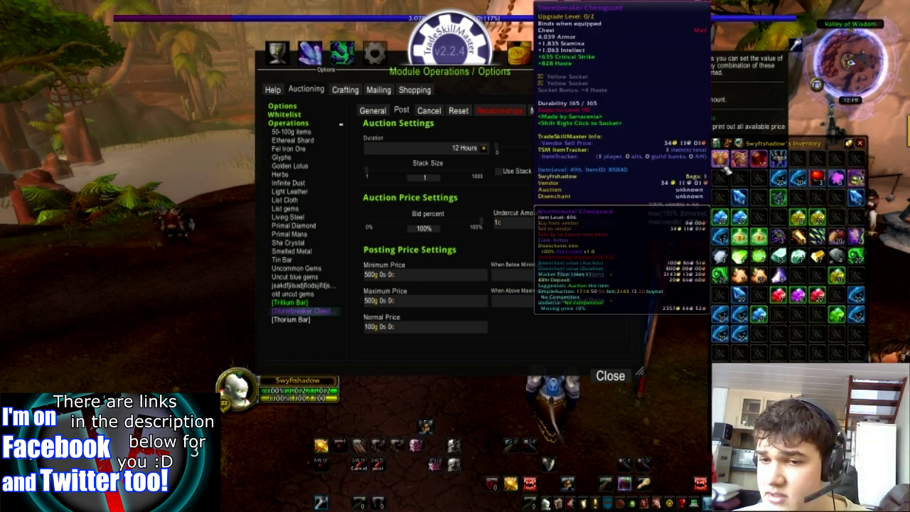
{"action": "left_click", "coordinate": [369, 300]}
{"action": "key", "text": "BackSpace"}
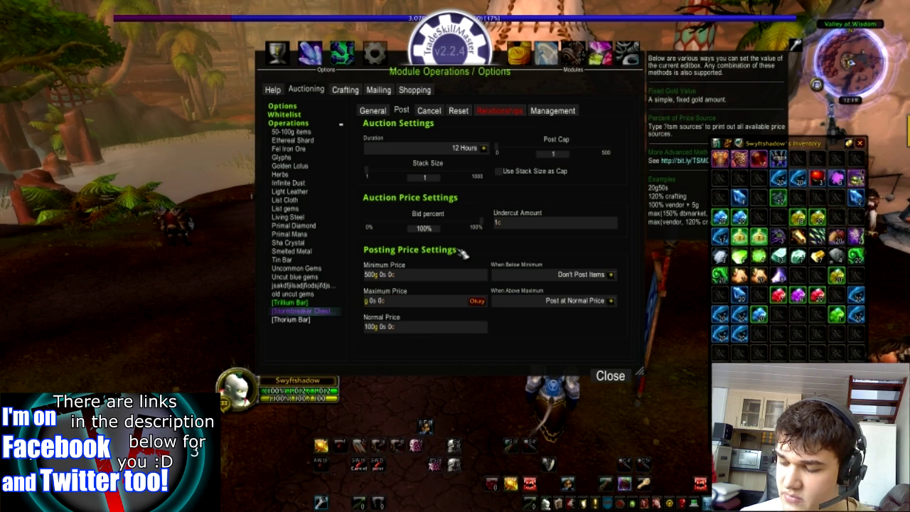
{"action": "type", "text": "3000g "}
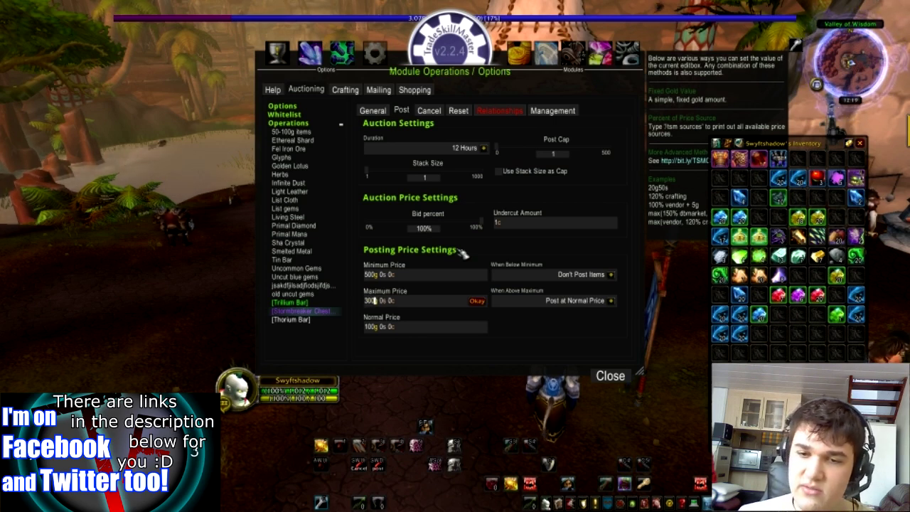
{"action": "type", "text": "0"}
{"action": "left_click", "coordinate": [477, 301]}
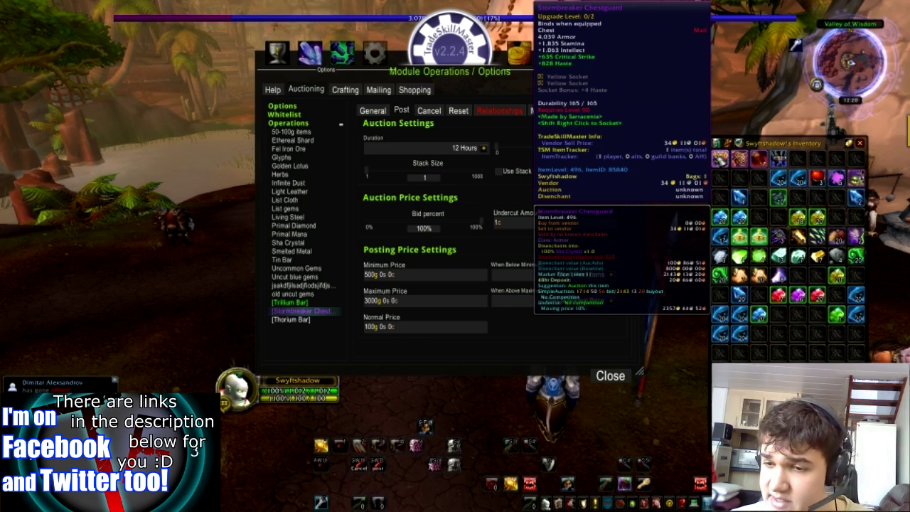
Set the Normal Price to 2350g 0s 0c, then open the When Below Minimum dropdown
{"action": "left_click", "coordinate": [380, 328]}
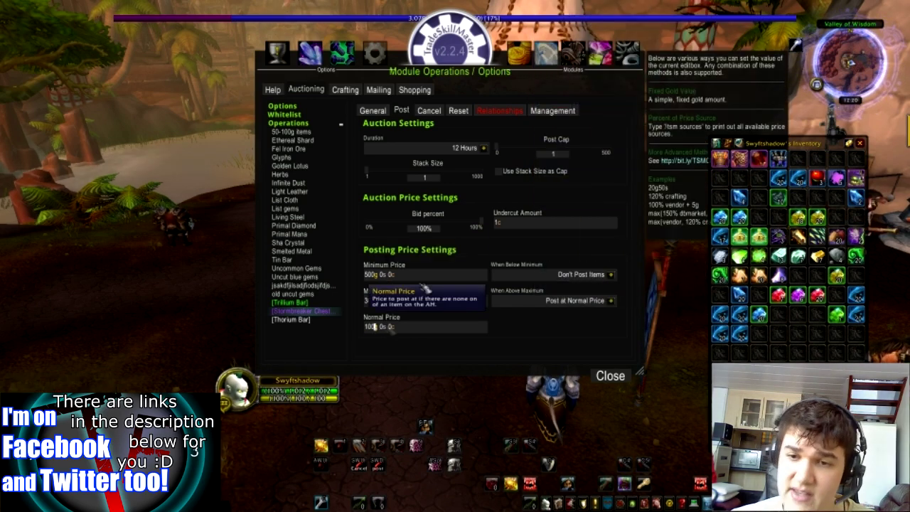
{"action": "key", "text": "BackSpace"}
{"action": "key", "text": "BackSpace"}
{"action": "key", "text": "BackSpace"}
{"action": "key", "text": "BackSpace"}
{"action": "type", "text": "2350"}
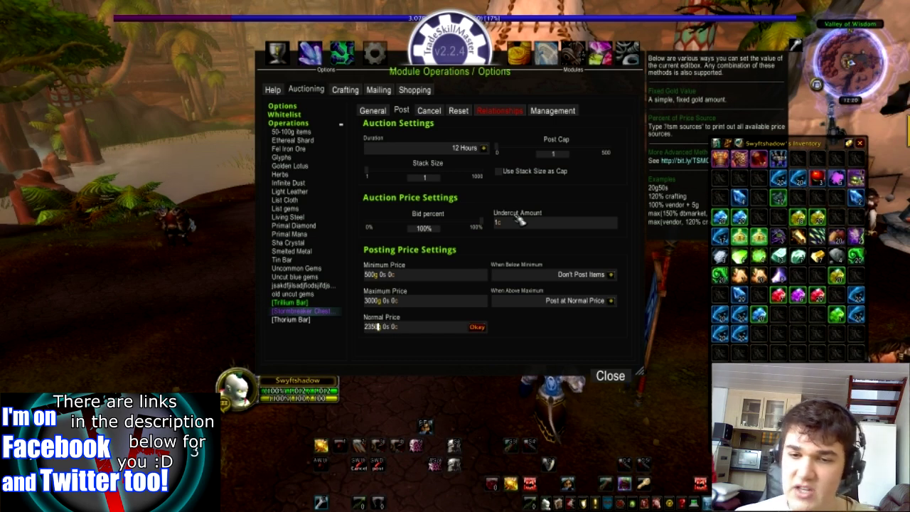
{"action": "left_click", "coordinate": [477, 327]}
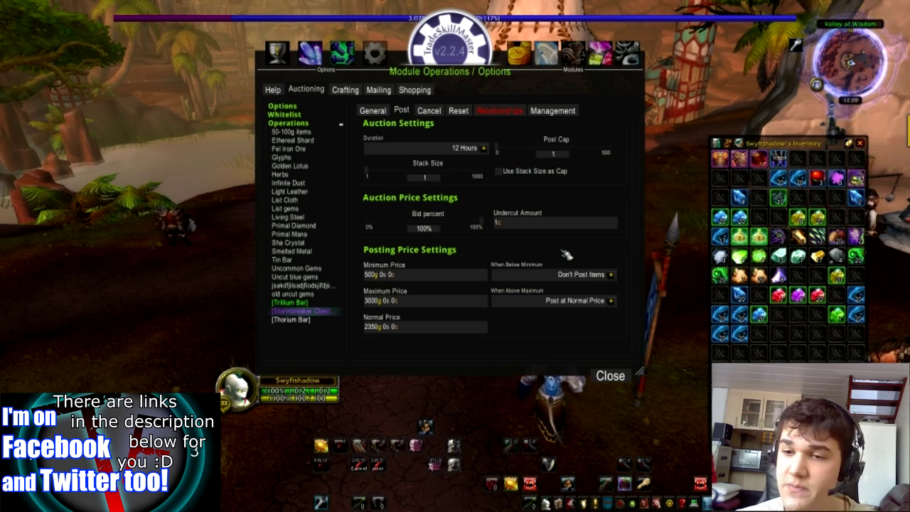
{"action": "left_click", "coordinate": [611, 275]}
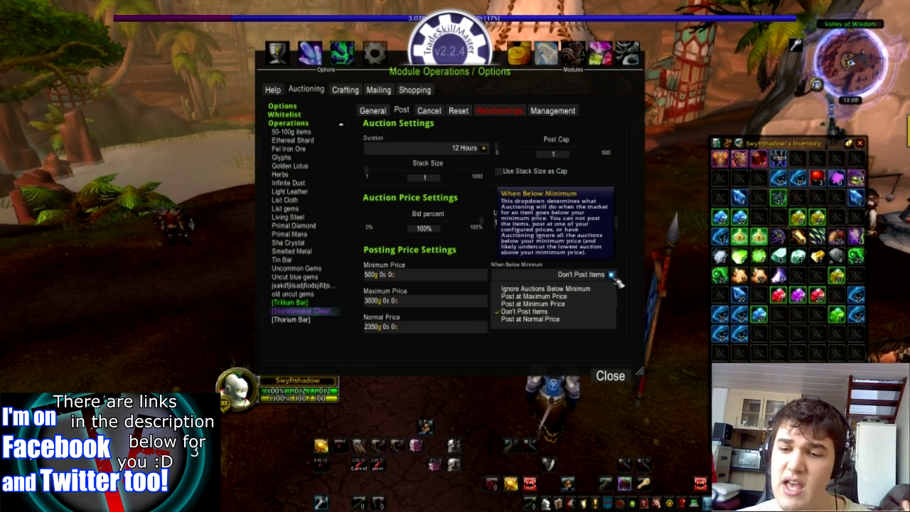
Ignore auctions priced below the minimum, then review the Cancel settings with undercut and repost-higher cancelling on
{"action": "left_click", "coordinate": [581, 290]}
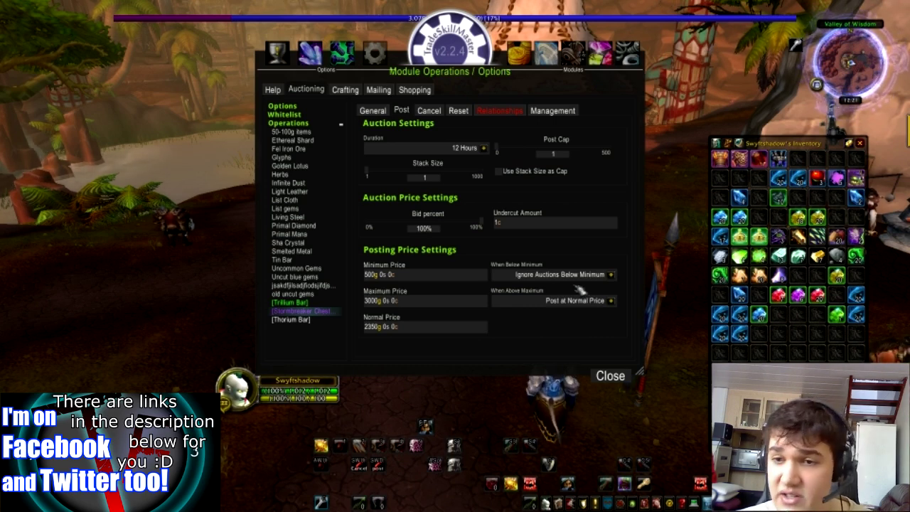
{"action": "mouse_move", "coordinate": [538, 277]}
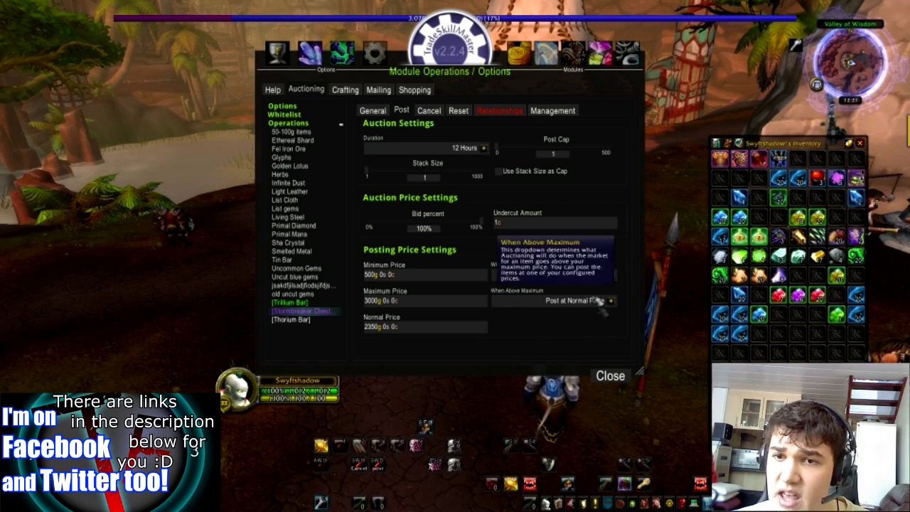
{"action": "left_click", "coordinate": [429, 111]}
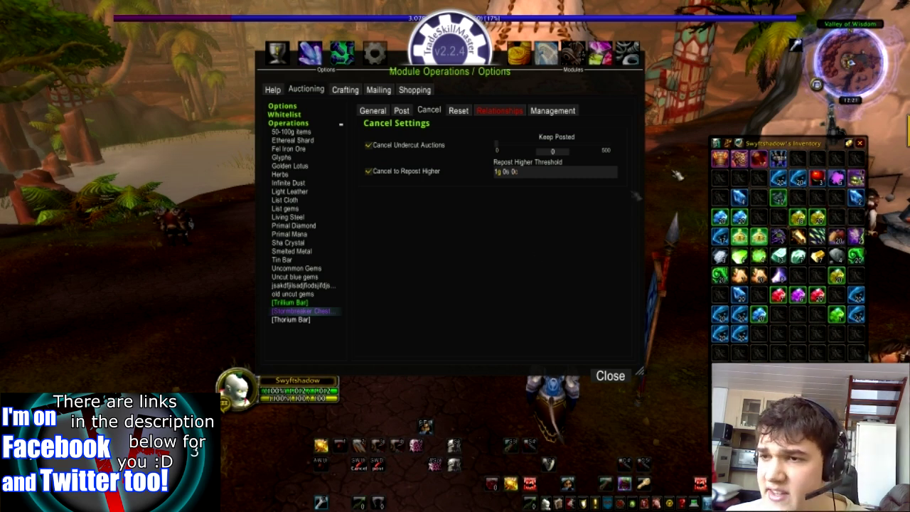
Change the Repost Higher Threshold to 100g 0s 0c
{"action": "left_click", "coordinate": [503, 177]}
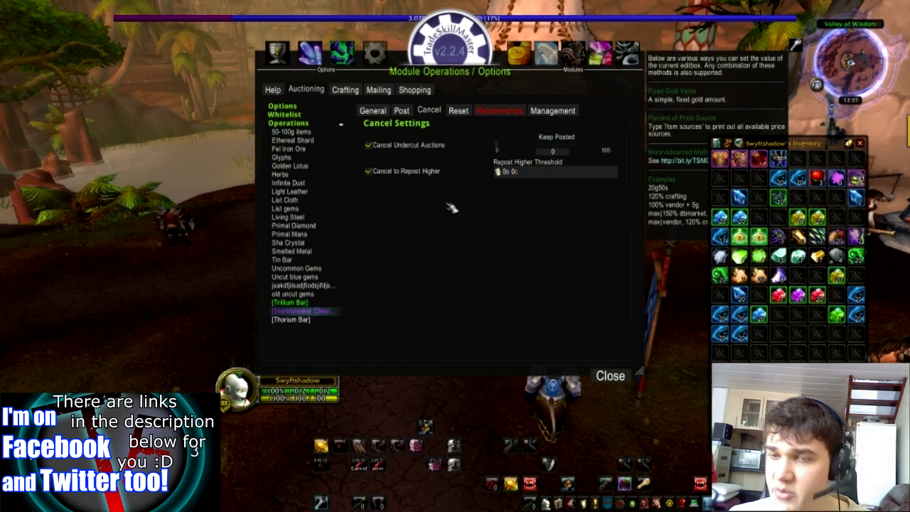
{"action": "type", "text": "00g"}
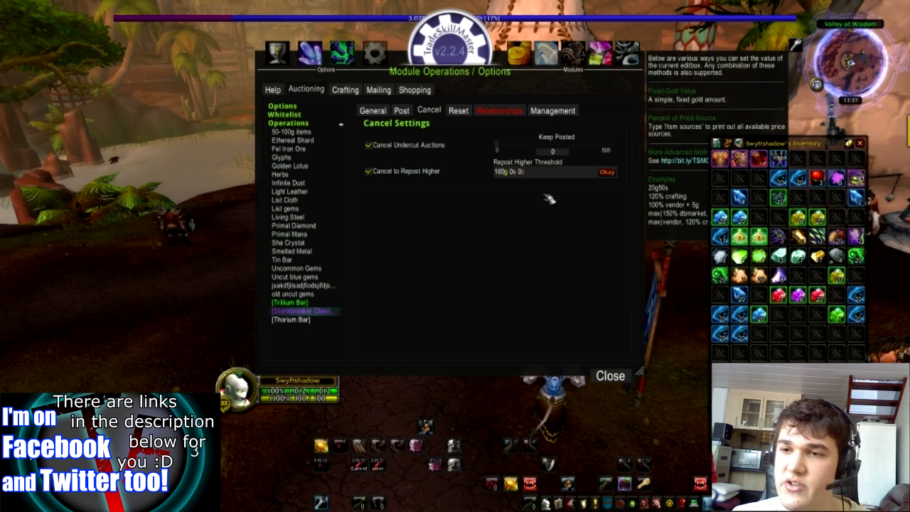
{"action": "key", "text": "Return"}
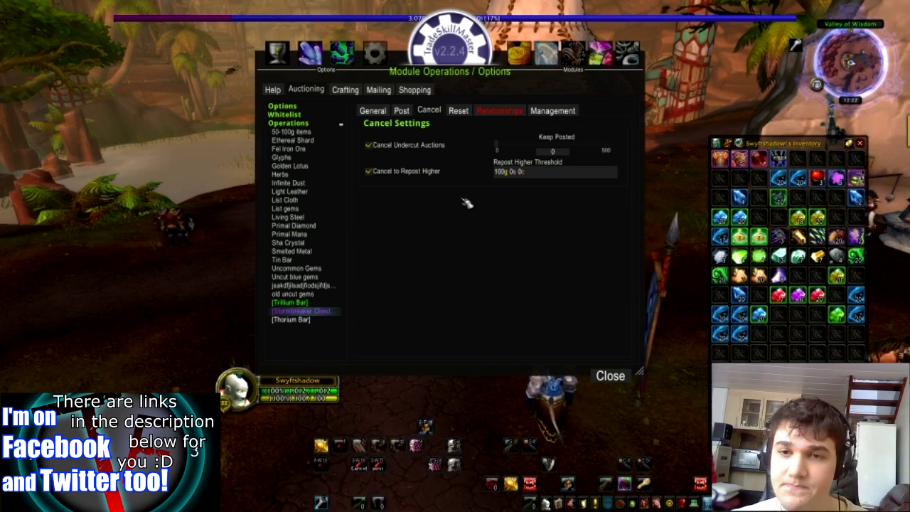
Review the operation's Reset, Management, General and Post settings
{"action": "left_click", "coordinate": [464, 112]}
{"action": "left_click", "coordinate": [562, 111]}
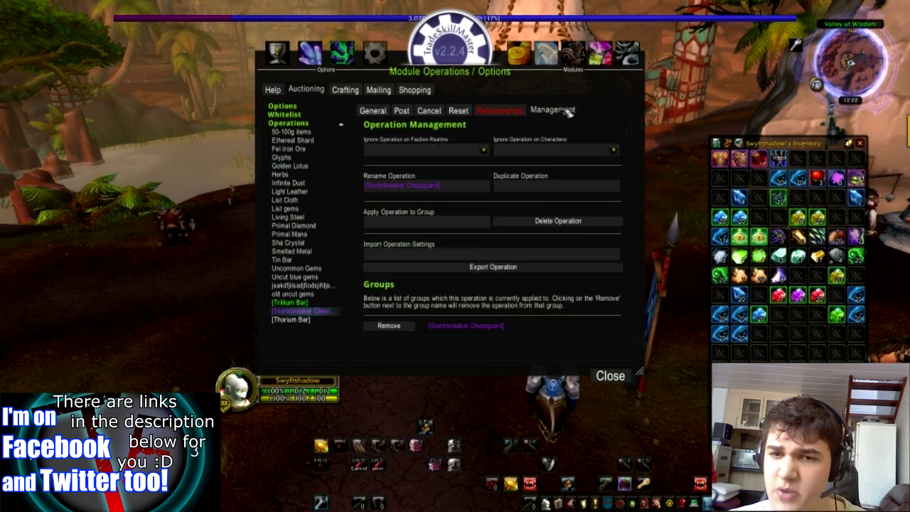
{"action": "left_click", "coordinate": [372, 111]}
{"action": "left_click", "coordinate": [402, 111]}
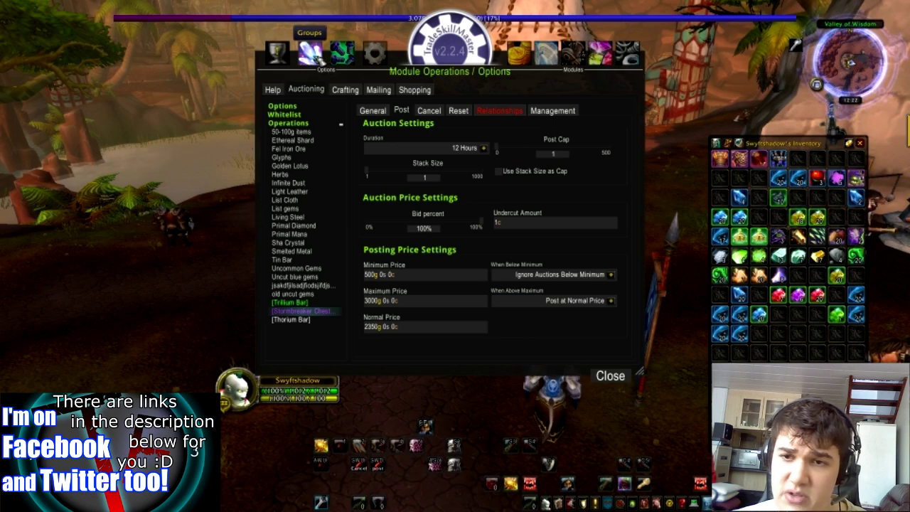
Add Stormbreaker Chestguard from the ungrouped items to the Stormbreaker Chest group
{"action": "left_click", "coordinate": [311, 55]}
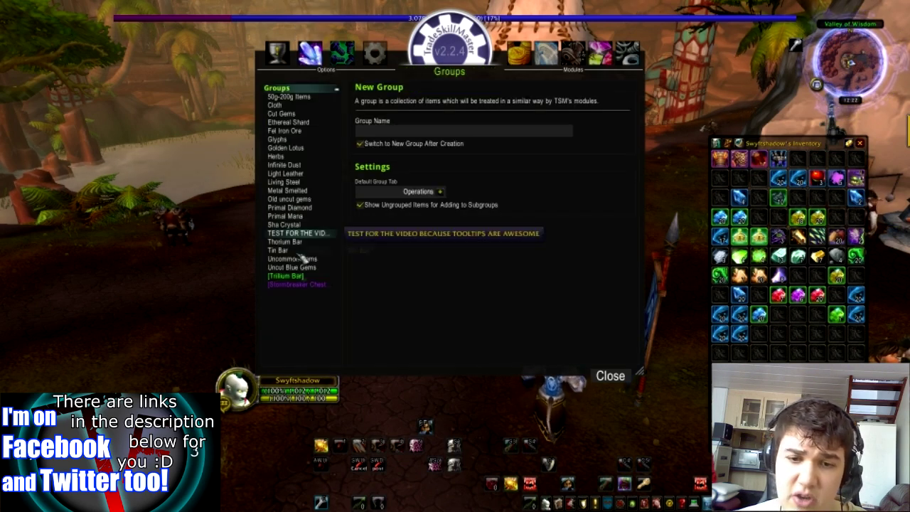
{"action": "left_click", "coordinate": [297, 285]}
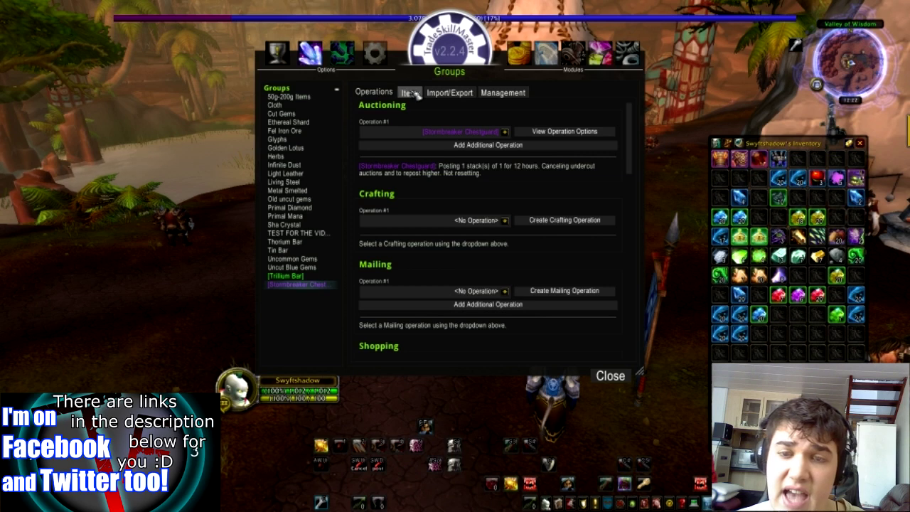
{"action": "left_click", "coordinate": [410, 92]}
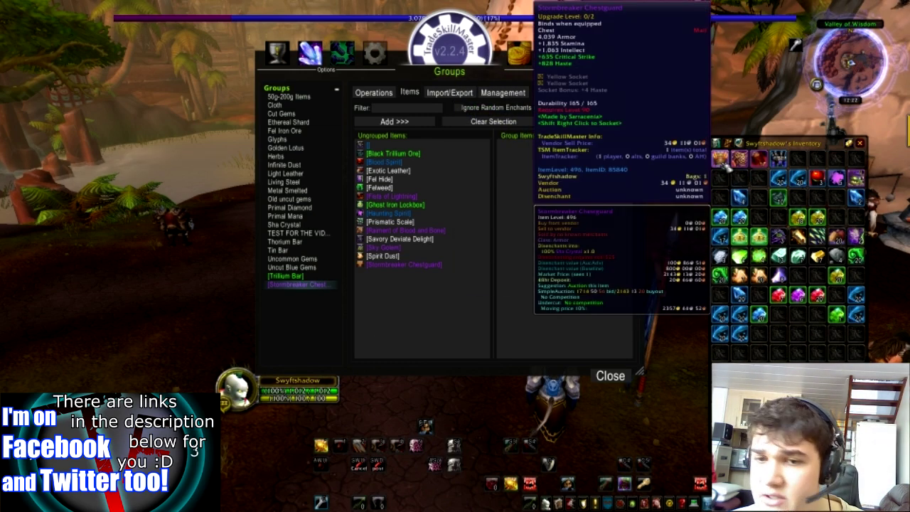
{"action": "left_click", "coordinate": [404, 264]}
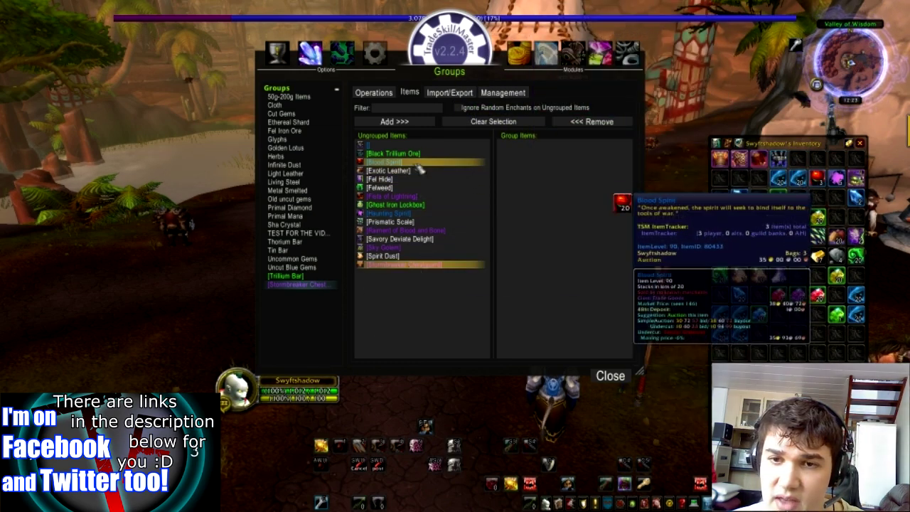
{"action": "left_click", "coordinate": [409, 124]}
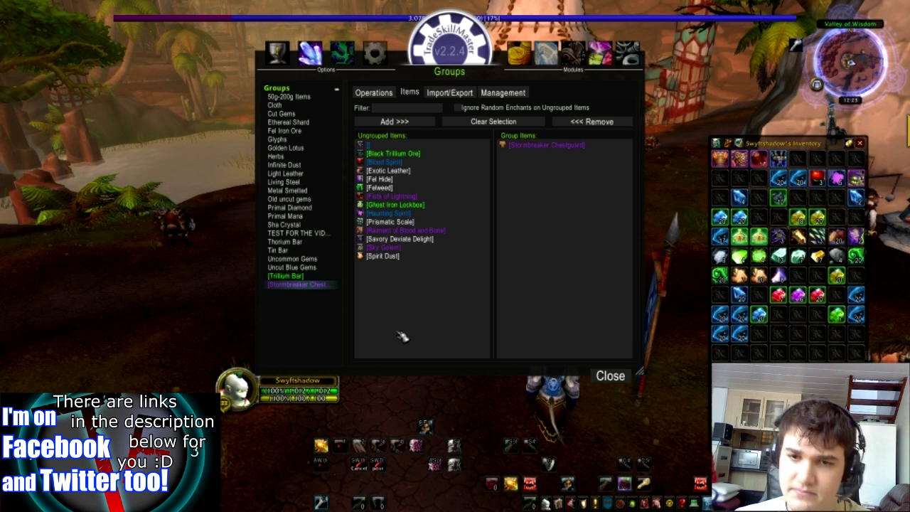
Clear the stray ungrouped selection, confirm the chestguard among group items, and close Groups
{"action": "left_click_drag", "start_coordinate": [397, 259], "coordinate": [395, 148]}
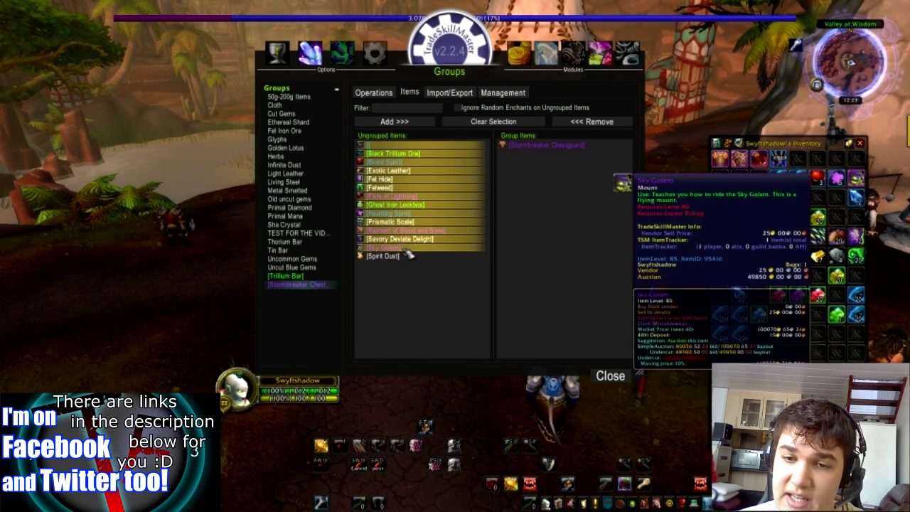
{"action": "left_click_drag", "start_coordinate": [418, 241], "coordinate": [409, 188]}
{"action": "left_click", "coordinate": [402, 181]}
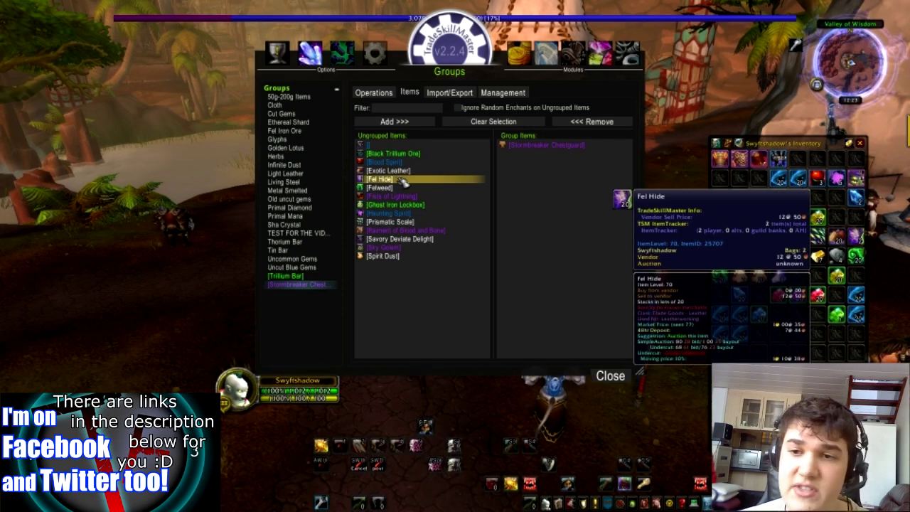
{"action": "left_click", "coordinate": [400, 180]}
{"action": "left_click", "coordinate": [549, 150]}
{"action": "key", "text": "b"}
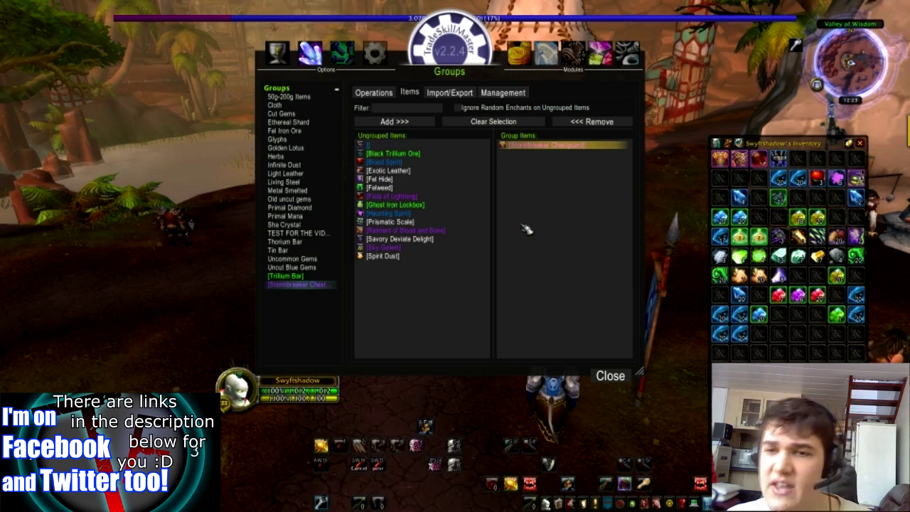
{"action": "left_click", "coordinate": [624, 380]}
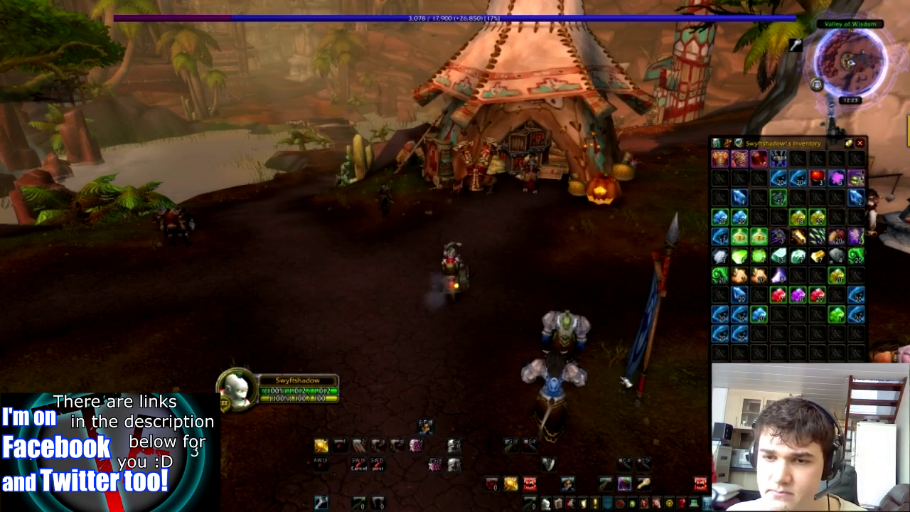
Walk to the auctioneer, open the auction house, and start a post scan
{"action": "key", "text": "w"}
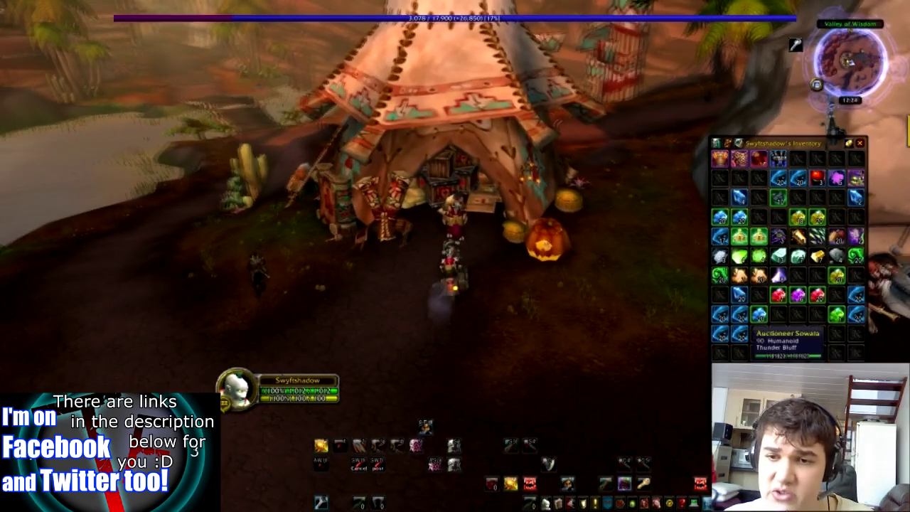
{"action": "right_click", "coordinate": [452, 214]}
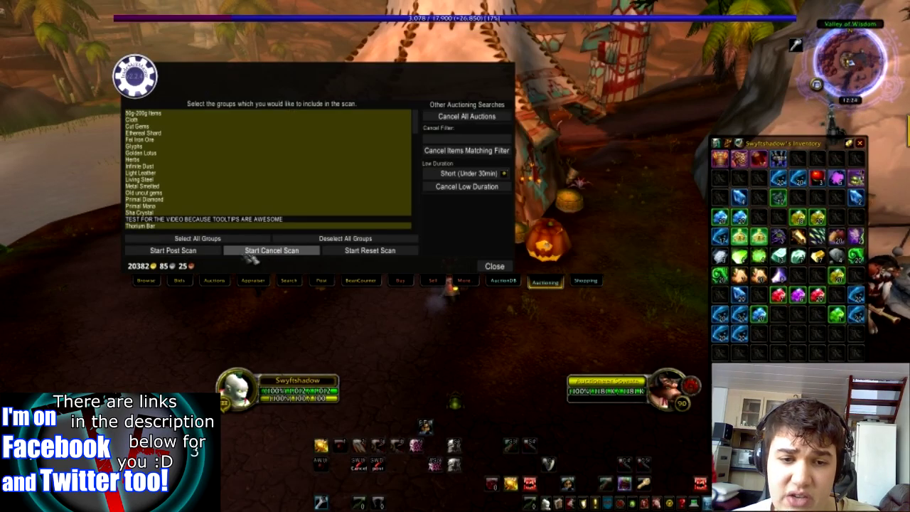
{"action": "left_click", "coordinate": [173, 250]}
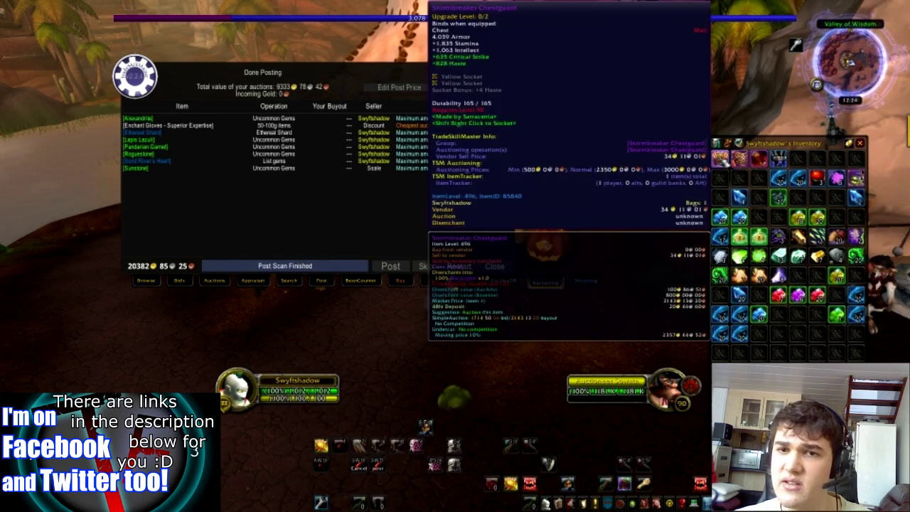
Restart from the group selection screen and begin a new post scan
{"action": "mouse_move", "coordinate": [744, 162]}
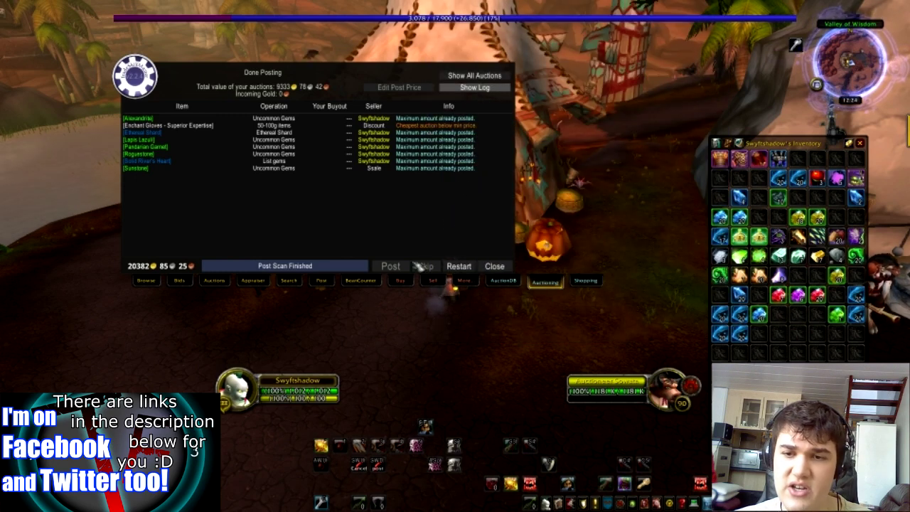
{"action": "left_click", "coordinate": [459, 266]}
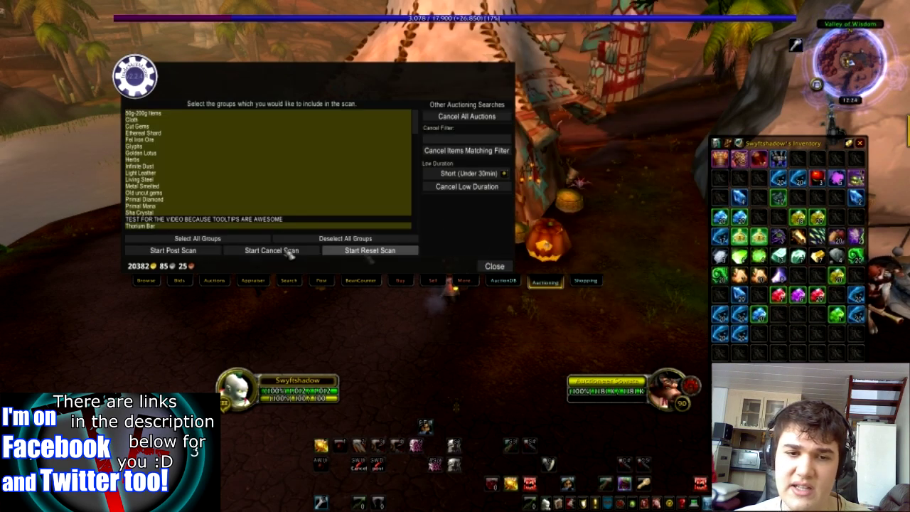
{"action": "left_click", "coordinate": [158, 250]}
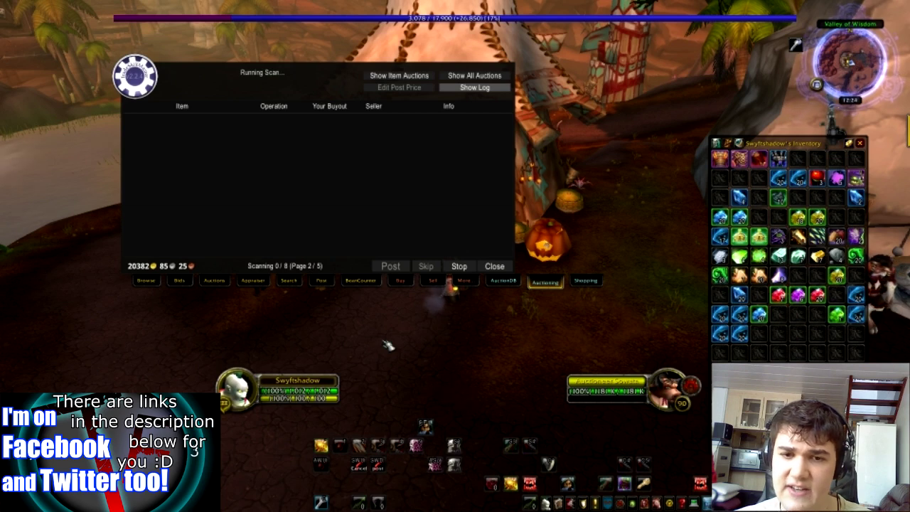